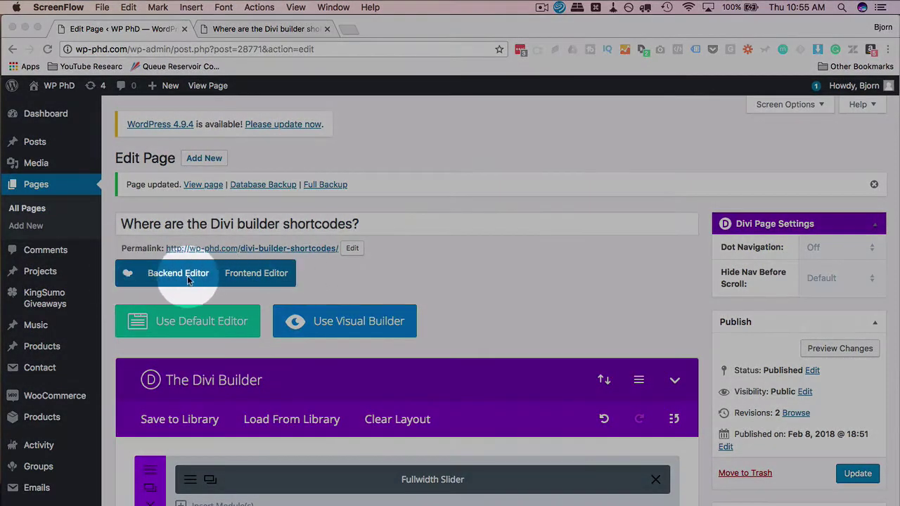
click(340, 276)
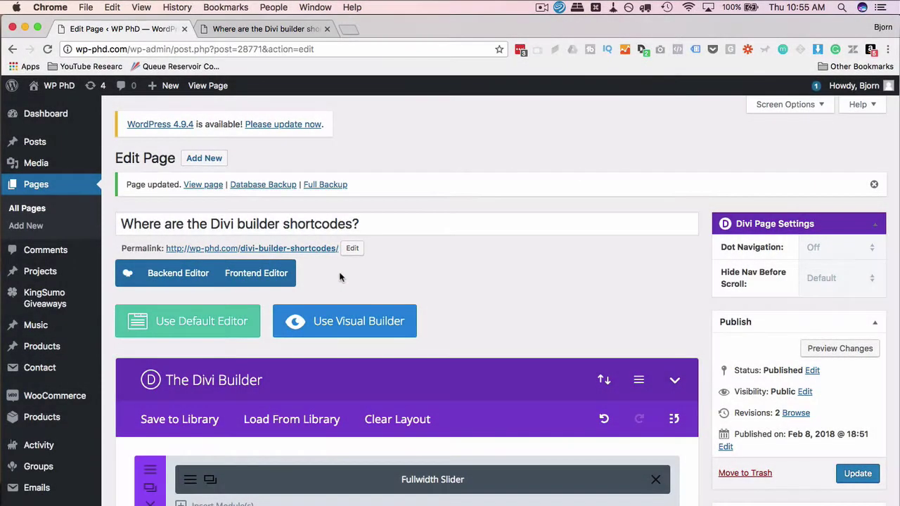
scroll(340, 276, down, 3)
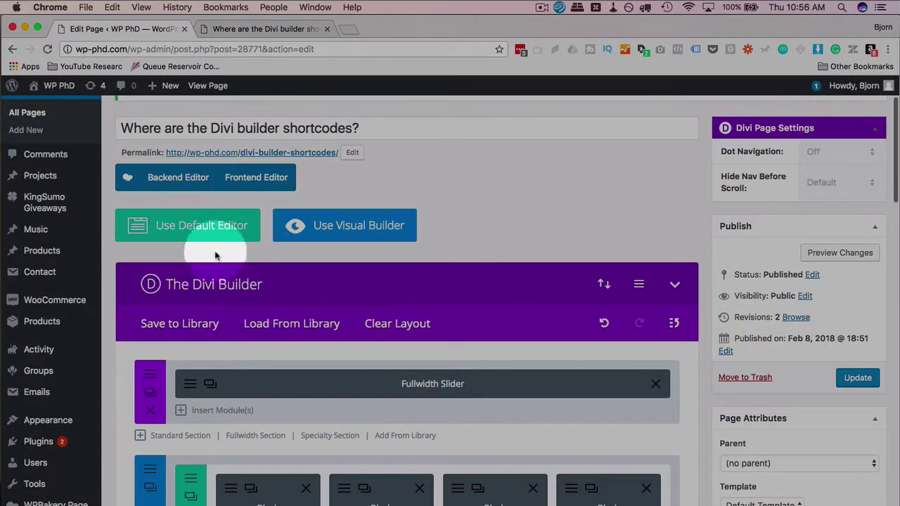
scroll(525, 316, down, 10)
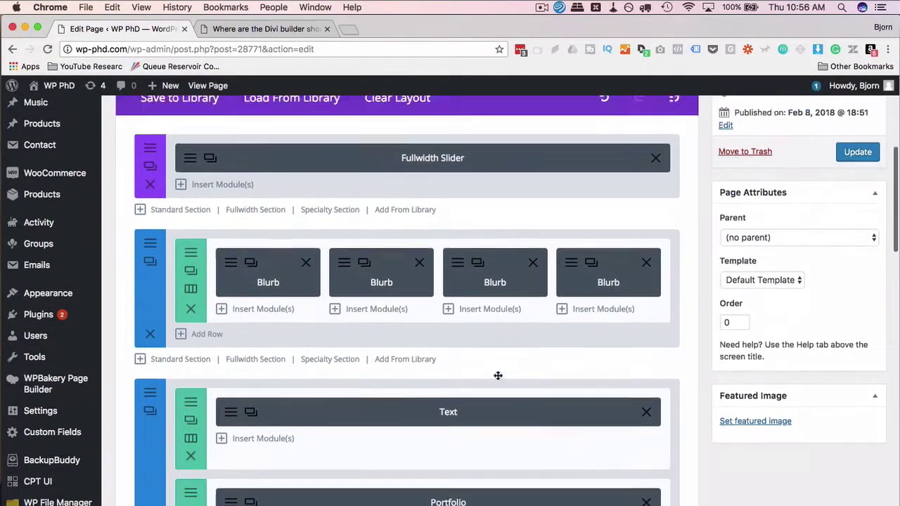
scroll(499, 374, down, 3)
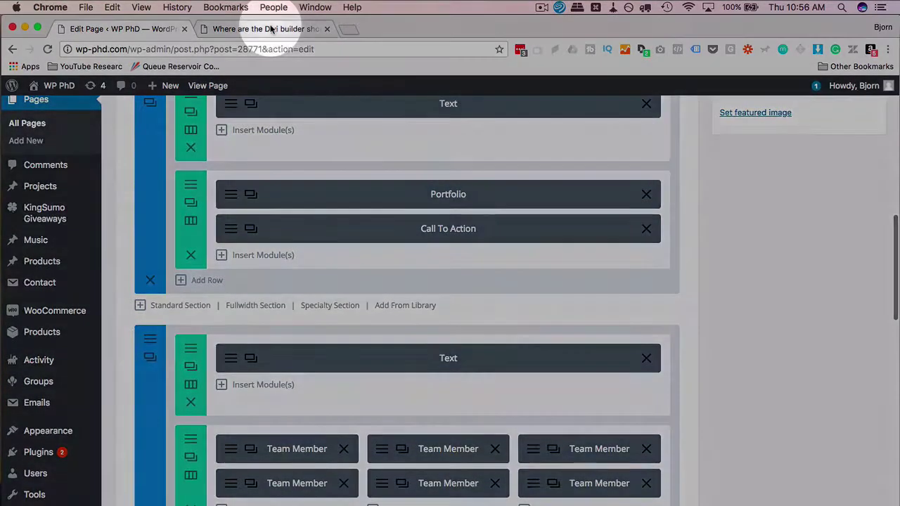
click(270, 28)
scroll(309, 298, up, 15)
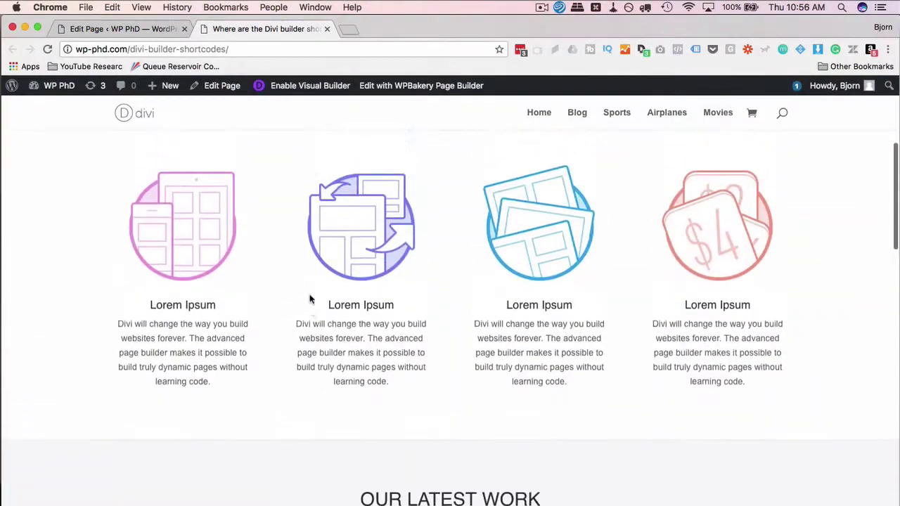
scroll(310, 298, down, 18)
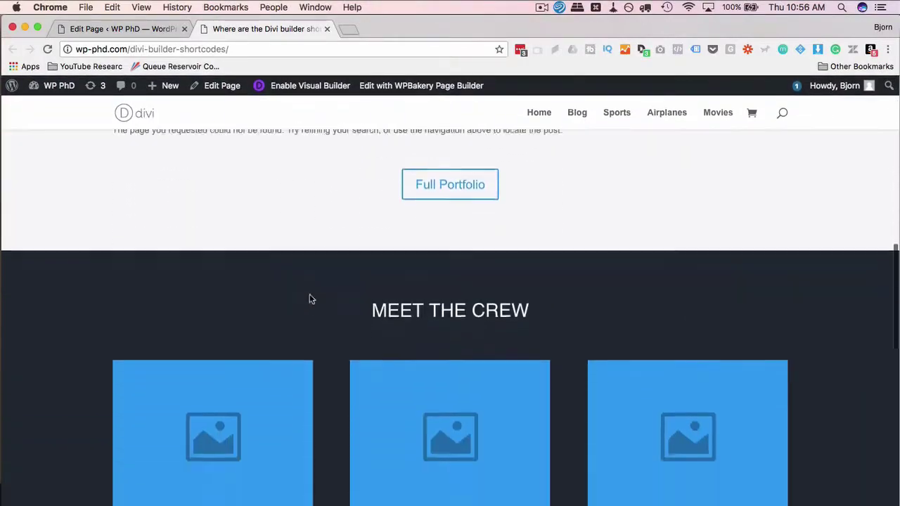
scroll(309, 298, up, 15)
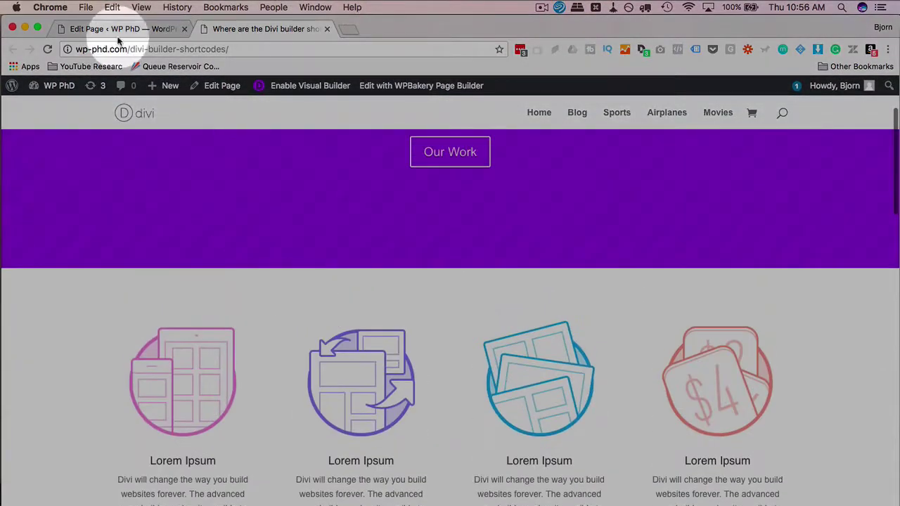
click(116, 32)
scroll(367, 359, up, 10)
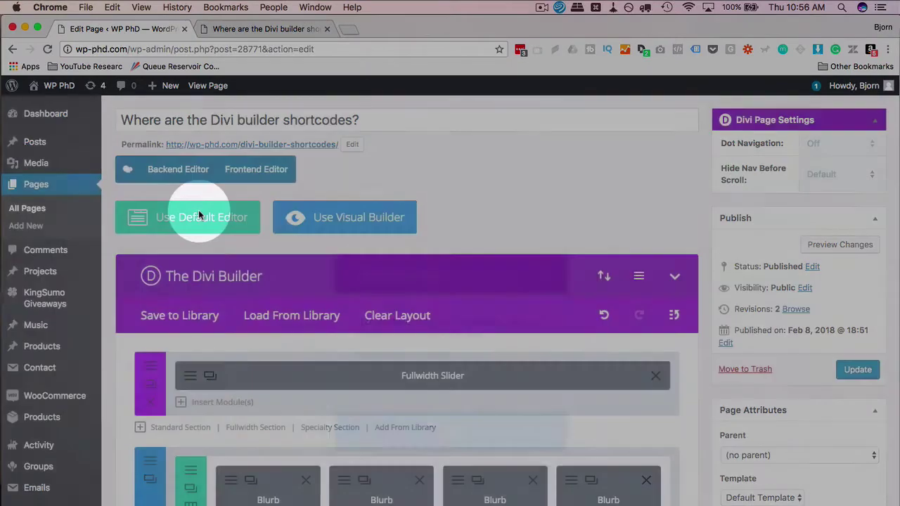
Step: Switch the page to the default editor, confirming the Divi Builder is turned off
click(199, 215)
click(493, 439)
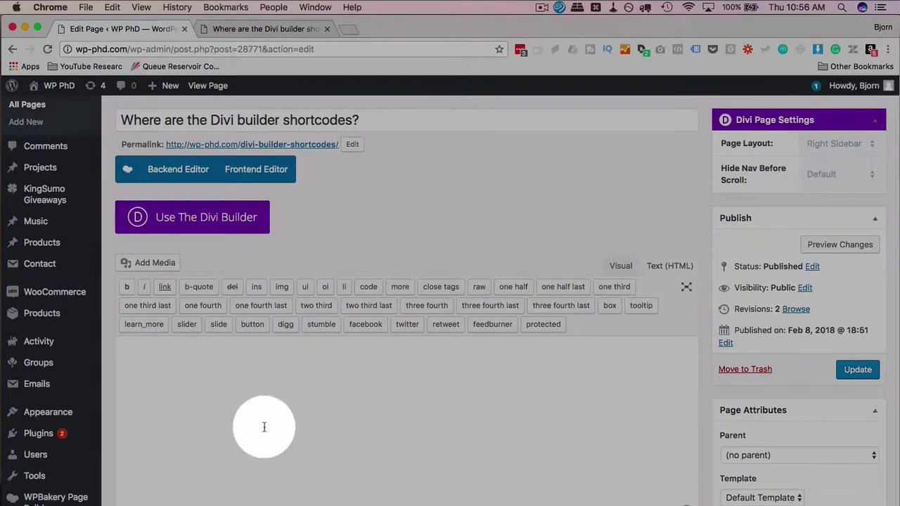
click(264, 427)
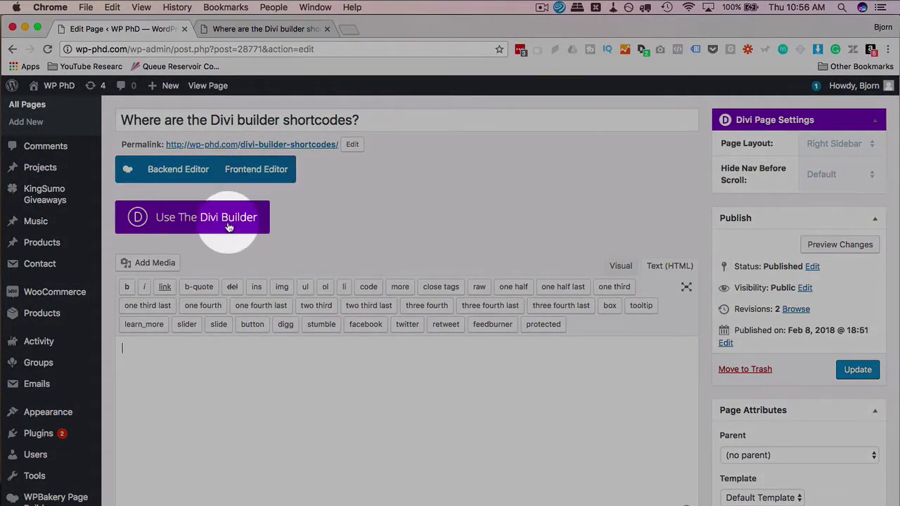
Step: Turn the Divi Builder back on and load the Creative Agency predefined layout
click(228, 219)
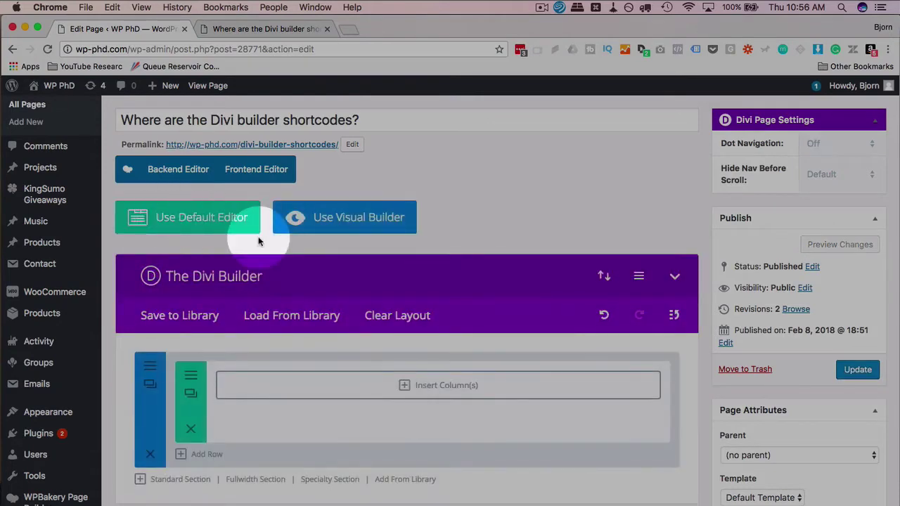
scroll(267, 225, down, 3)
click(286, 205)
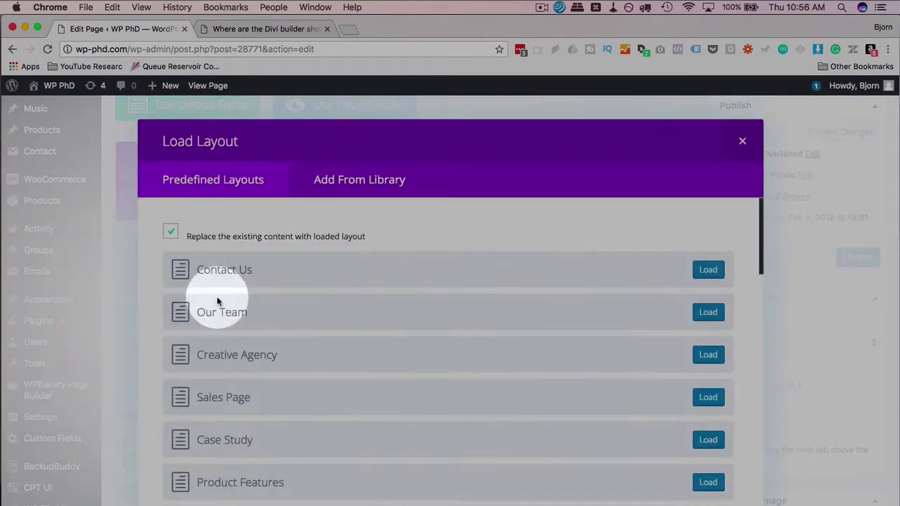
click(707, 355)
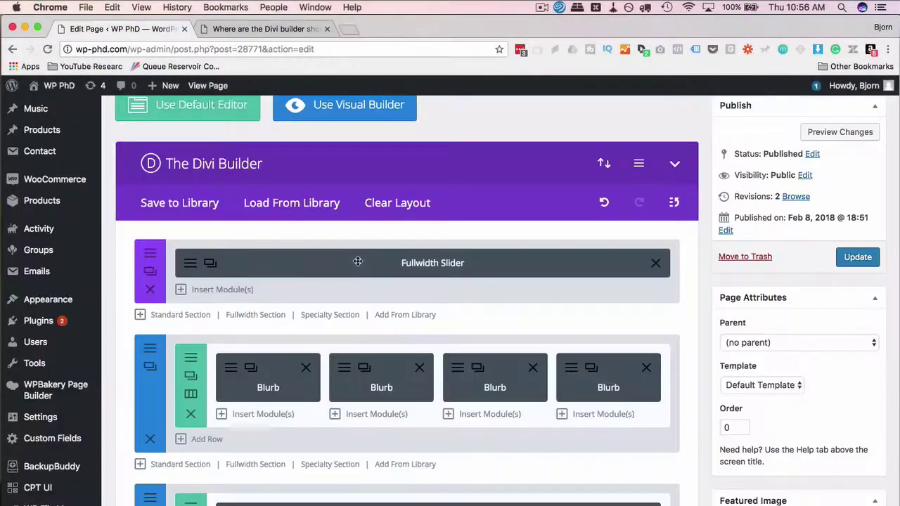
scroll(323, 314, down, 5)
scroll(328, 320, up, 8)
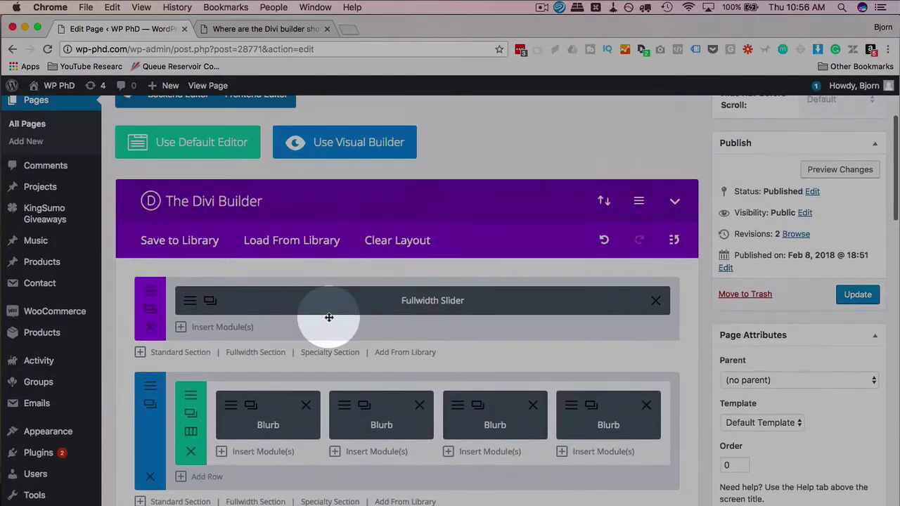
scroll(328, 319, up, 2)
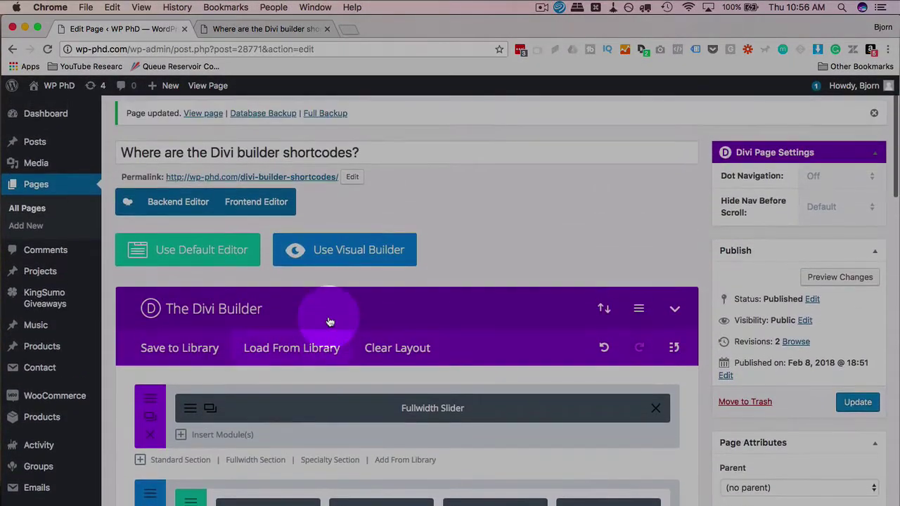
Step: Inspect the page title field in DevTools and locate the et_pb_toggle_builder_wrapper element
right_click(144, 156)
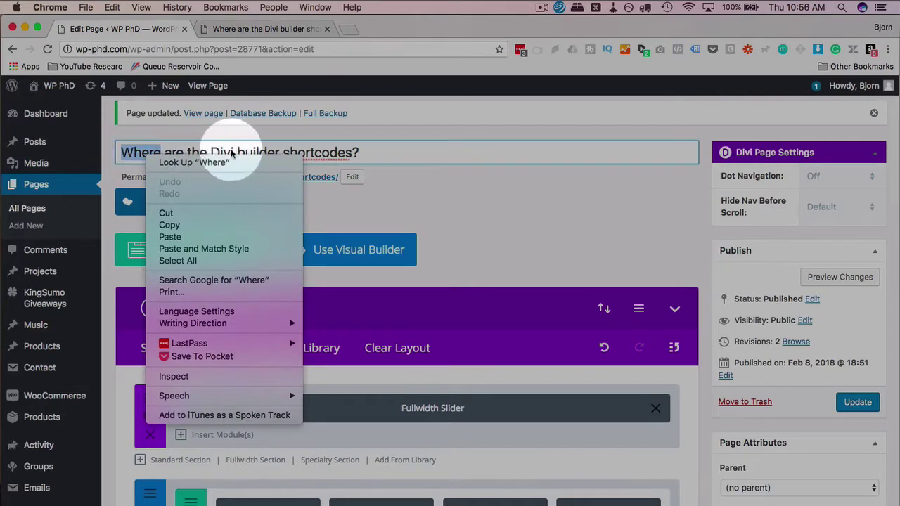
click(177, 376)
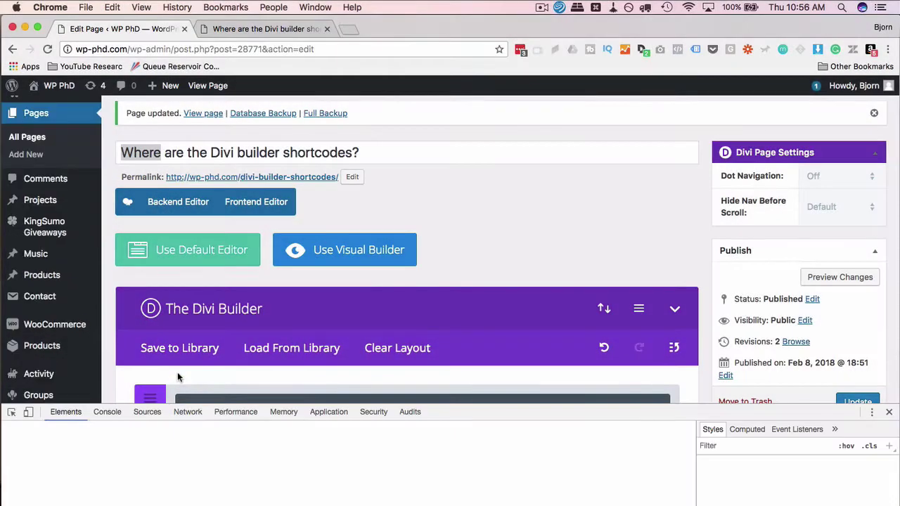
scroll(123, 423, down, 3)
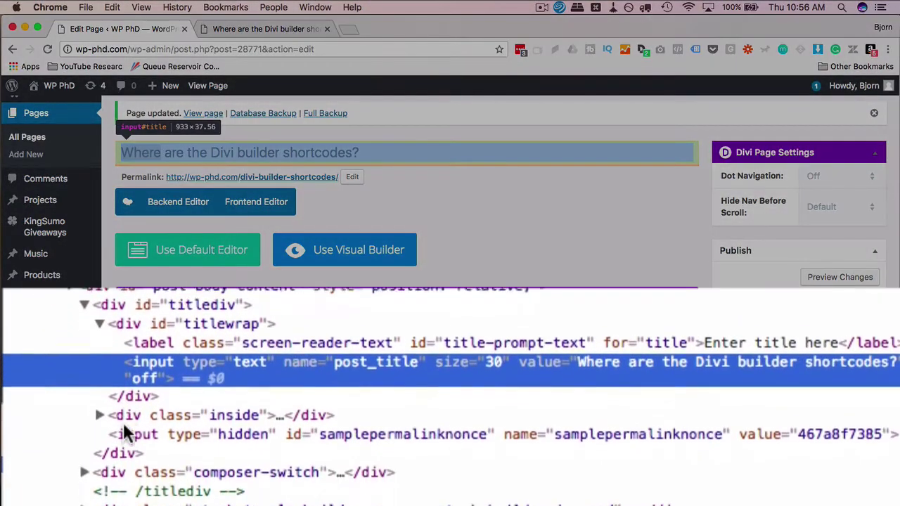
scroll(123, 423, down, 1)
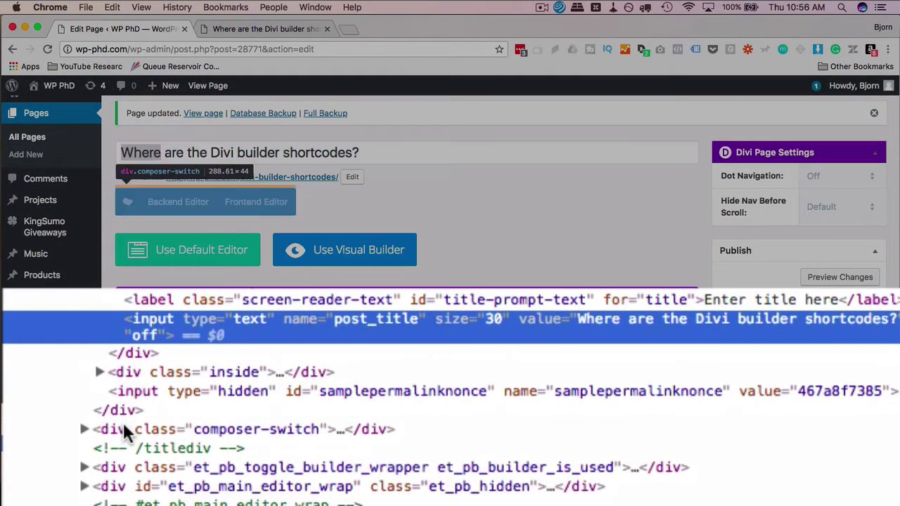
scroll(121, 383, down, 3)
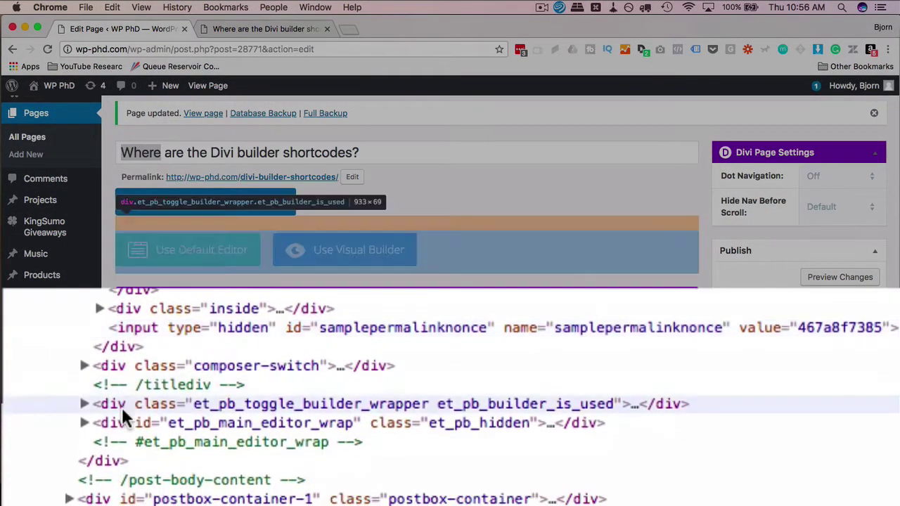
click(121, 409)
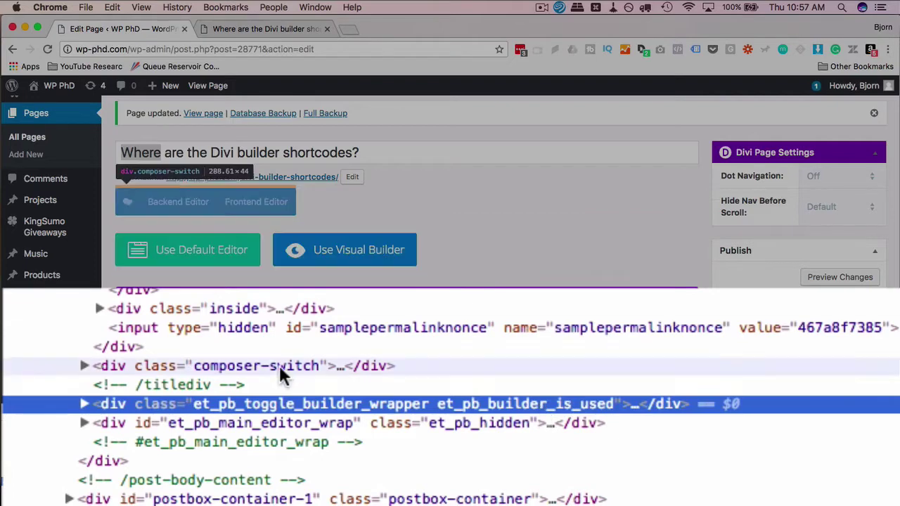
Step: Delete the et_pb_hidden class from div#et_pb_main_editor_wrap to reveal the text editor
click(169, 424)
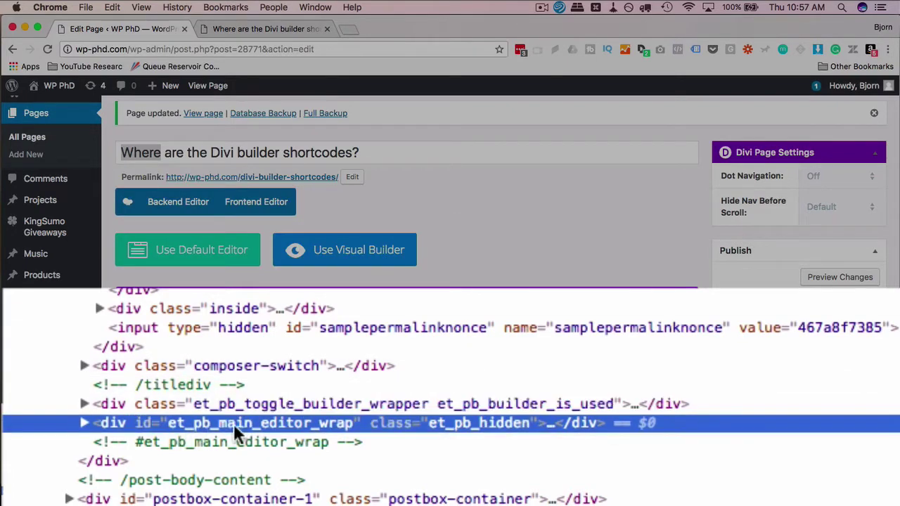
double_click(478, 426)
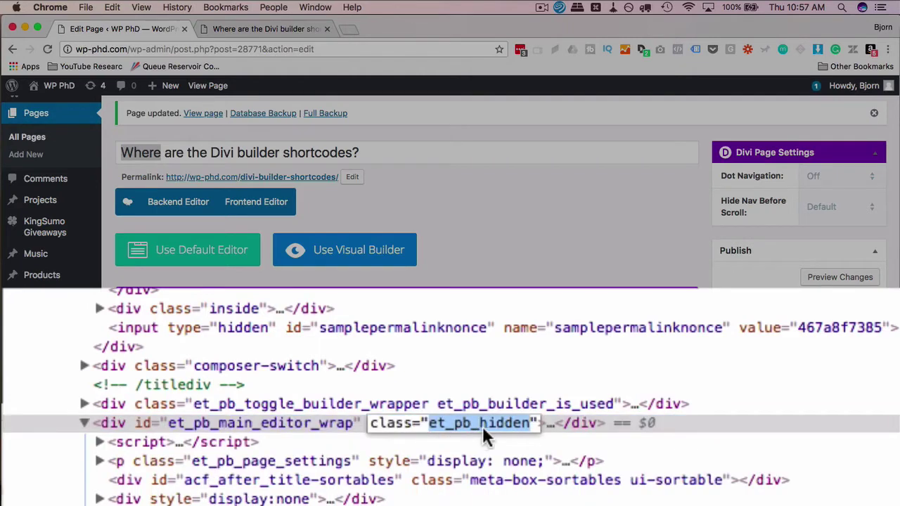
key(BackSpace)
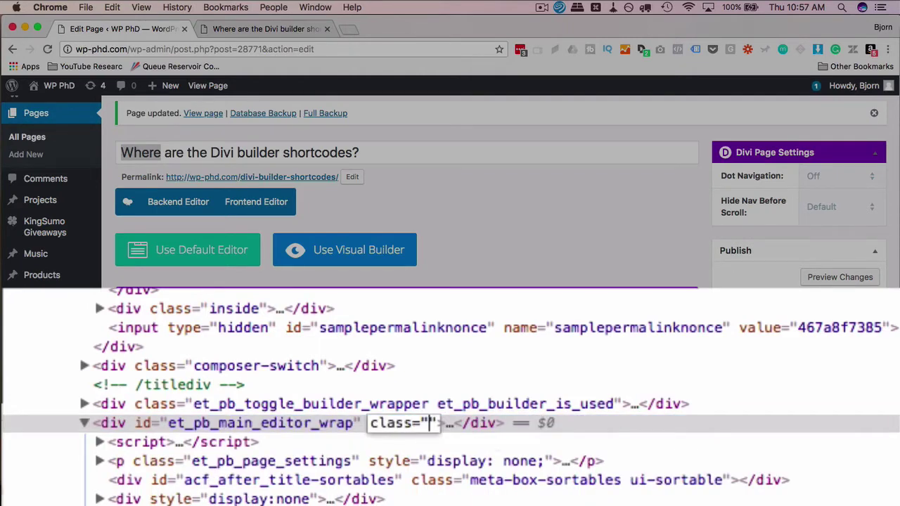
key(Return)
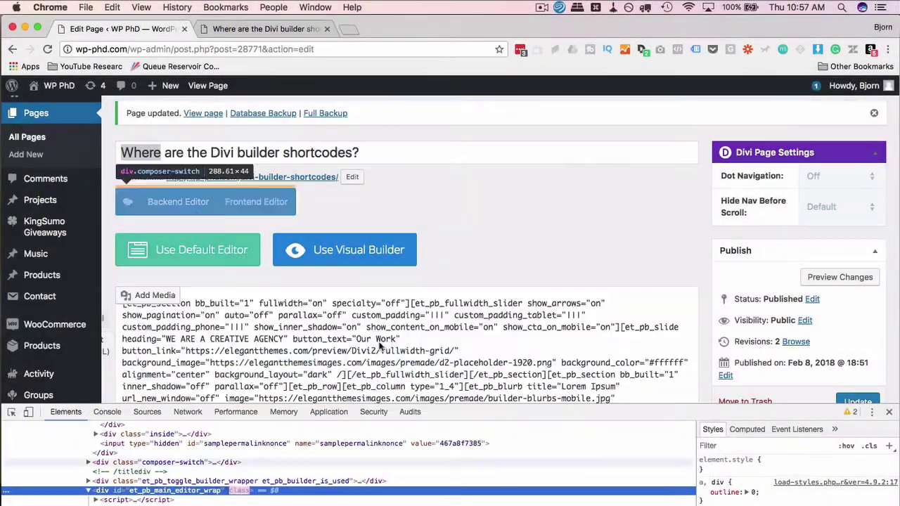
scroll(703, 239, down, 5)
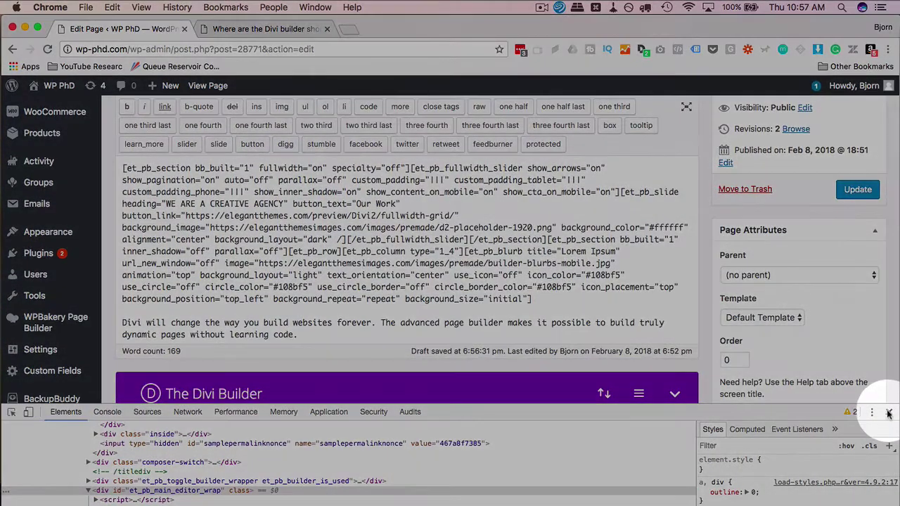
Step: Close DevTools and scroll through the exposed Divi shortcodes, starting with the Fullwidth Slider section
click(889, 412)
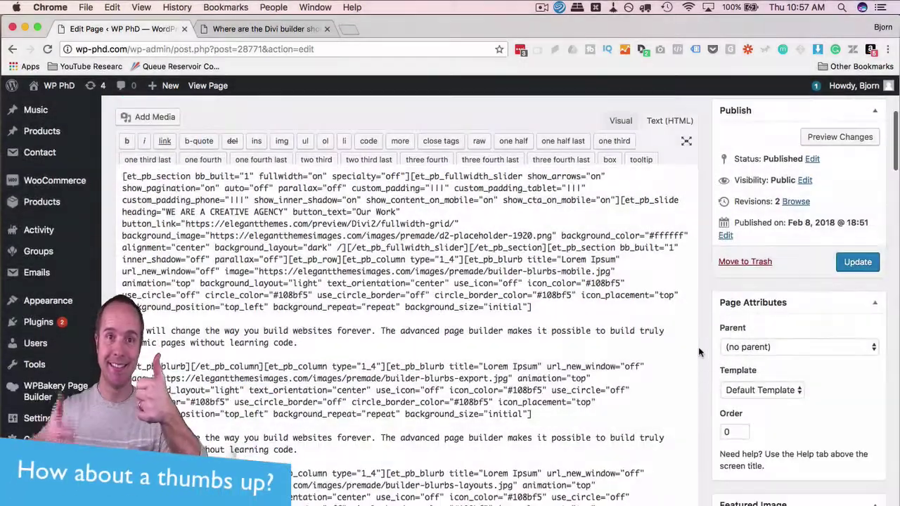
scroll(384, 375, down, 5)
scroll(384, 374, down, 15)
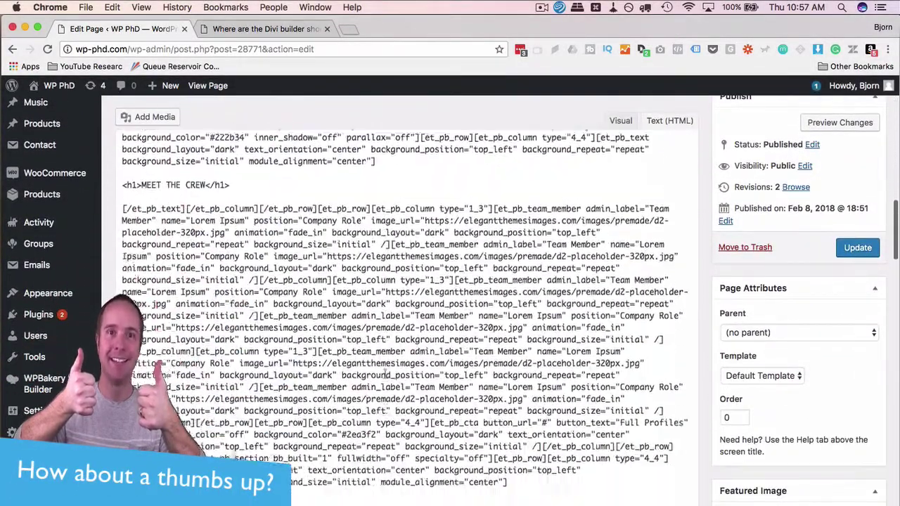
scroll(385, 375, down, 10)
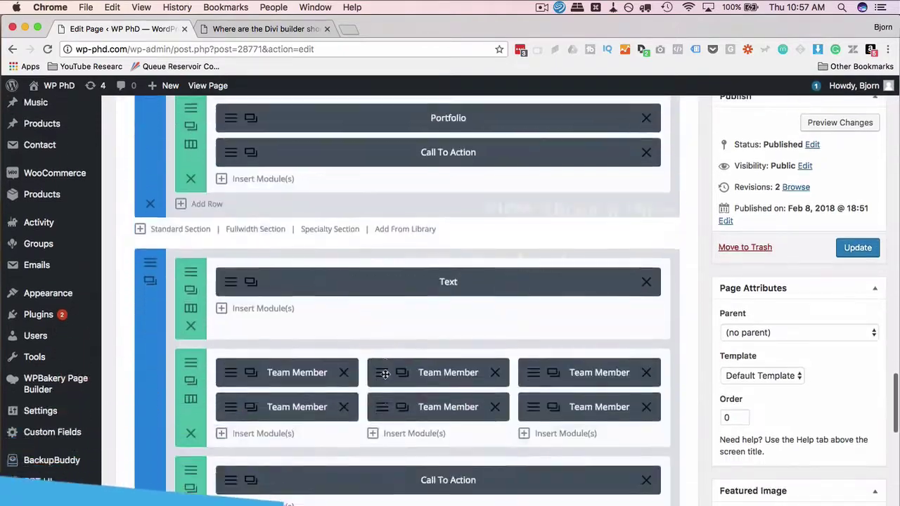
scroll(384, 374, down, 4)
scroll(384, 375, up, 15)
scroll(384, 375, up, 5)
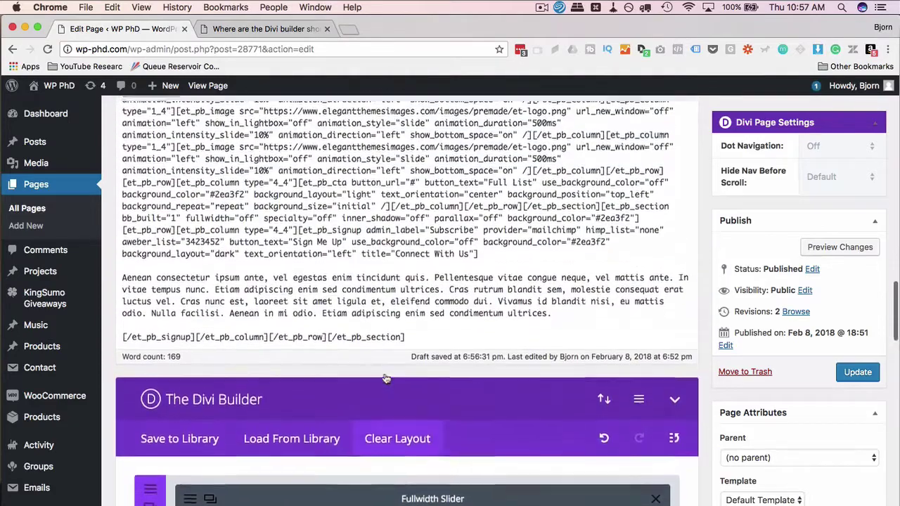
scroll(305, 294, up, 4)
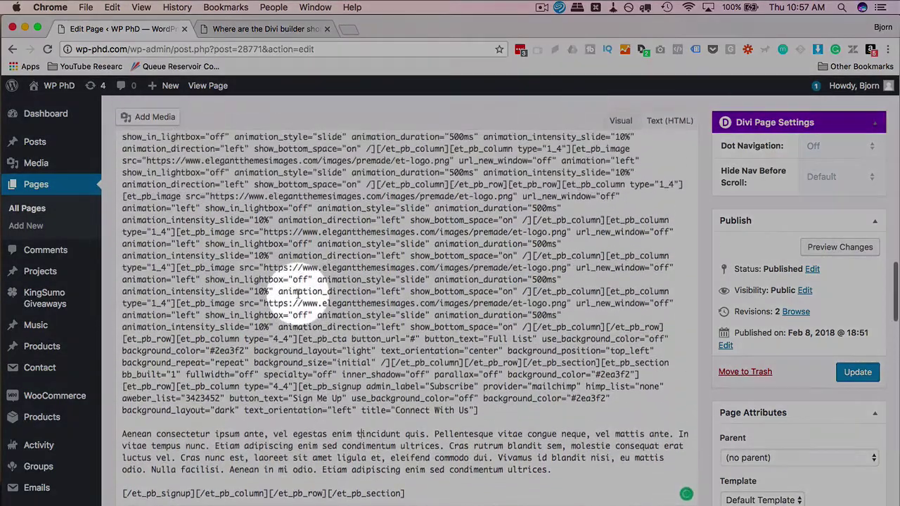
scroll(299, 293, up, 20)
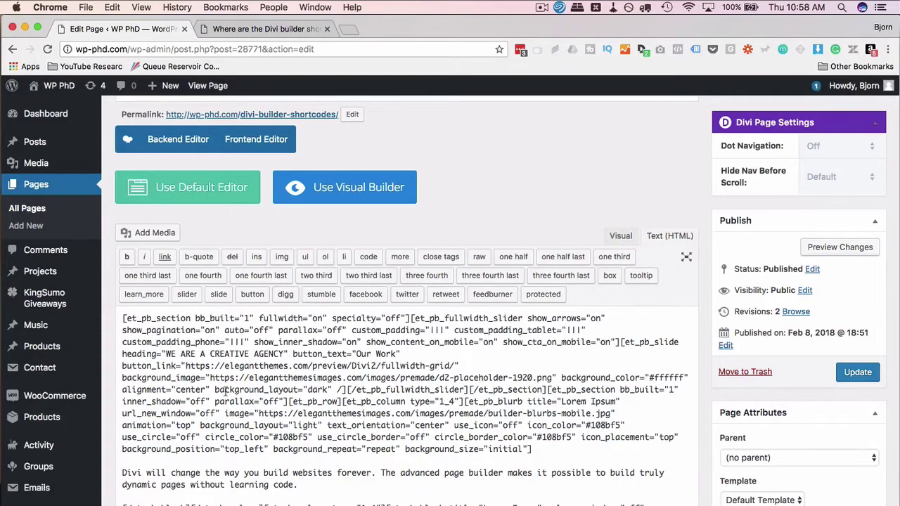
Step: Copy all the shortcode text and start a blank new page in another tab
key(super+a)
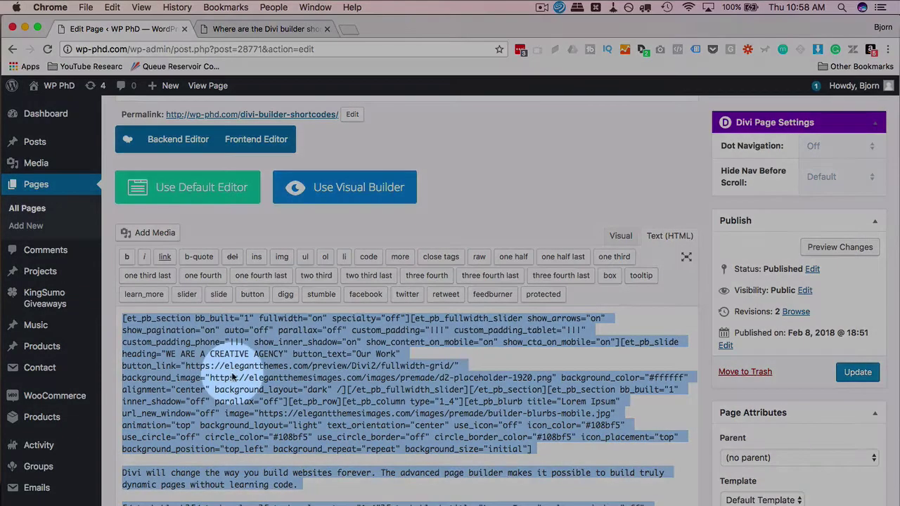
right_click(232, 377)
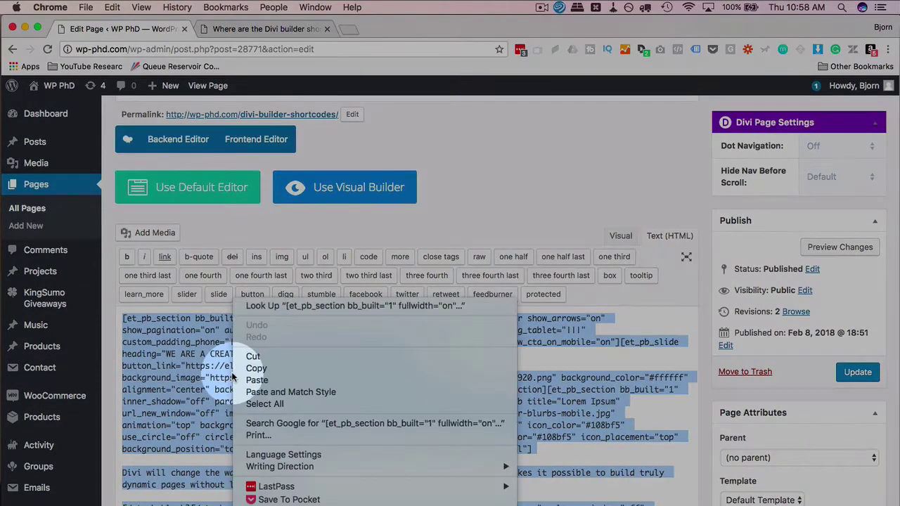
click(242, 312)
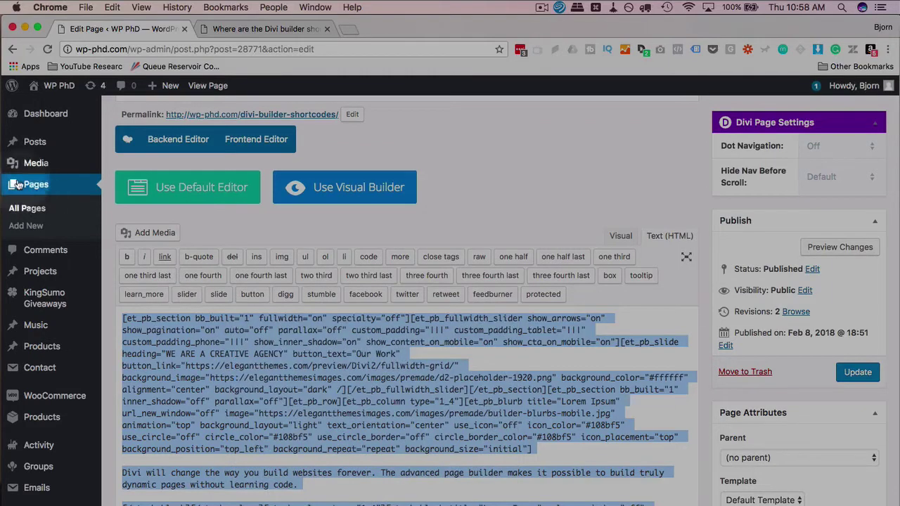
super+click(25, 225)
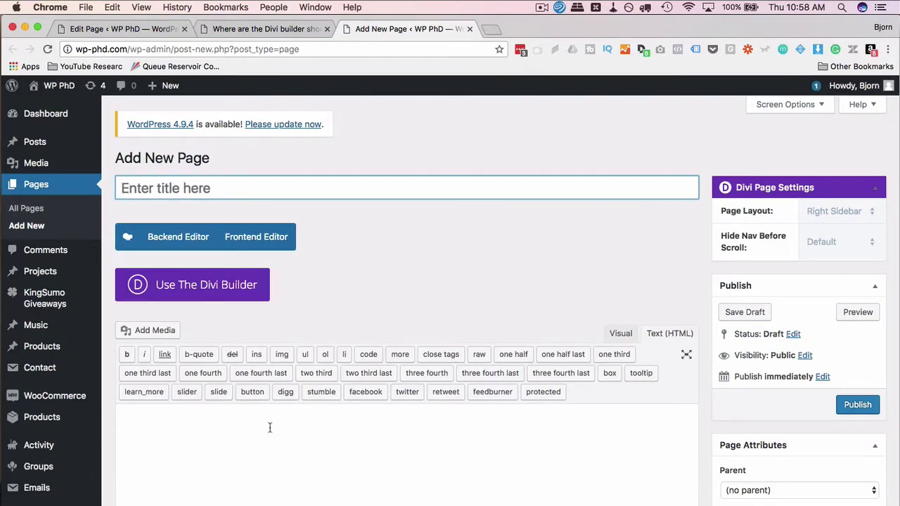
Step: Title the new page 'Test' and paste the copied shortcodes into its editor
text(Test)
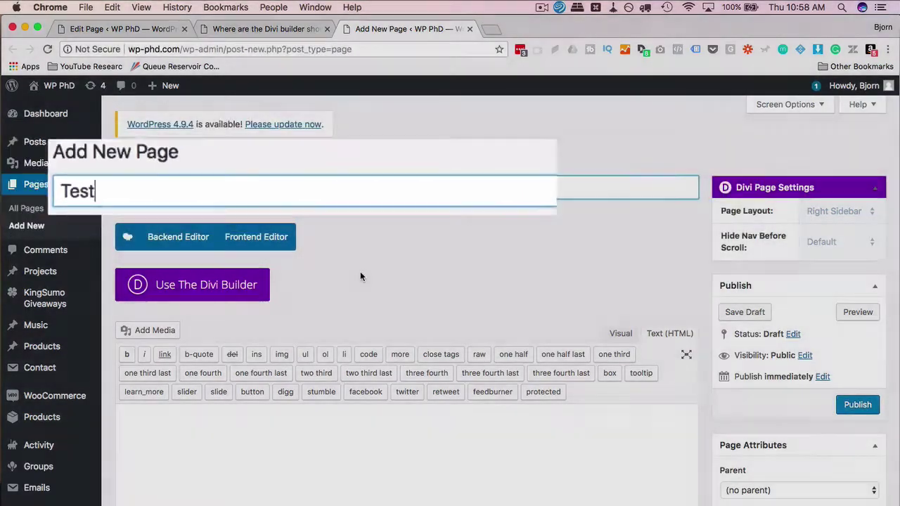
scroll(358, 284, down, 1)
right_click(347, 406)
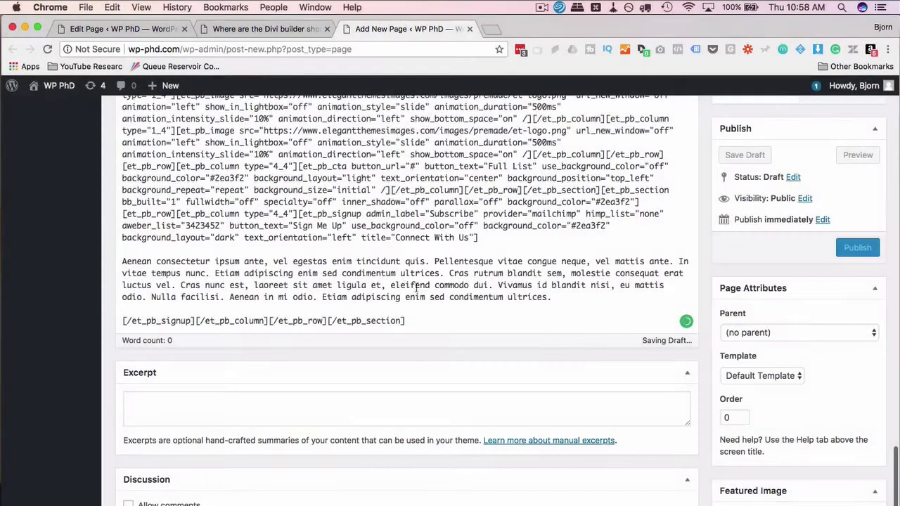
scroll(339, 290, up, 5)
scroll(339, 288, up, 10)
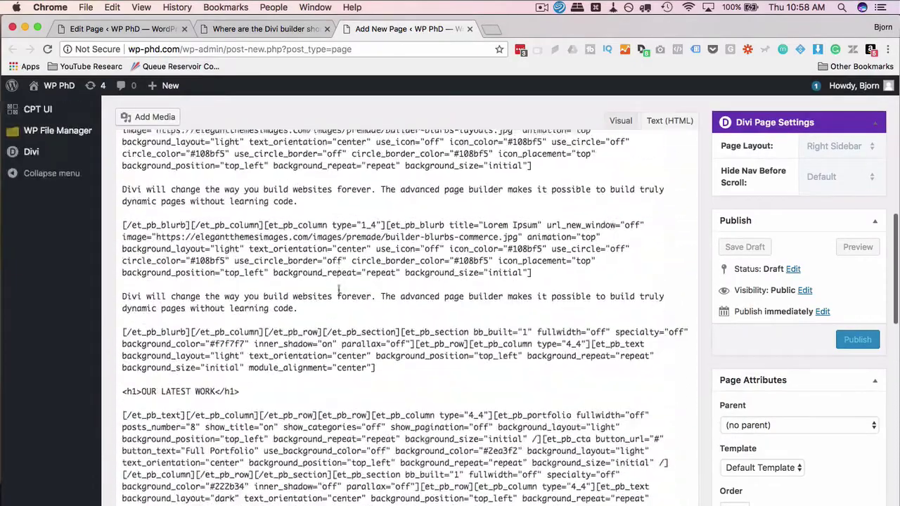
scroll(340, 290, up, 5)
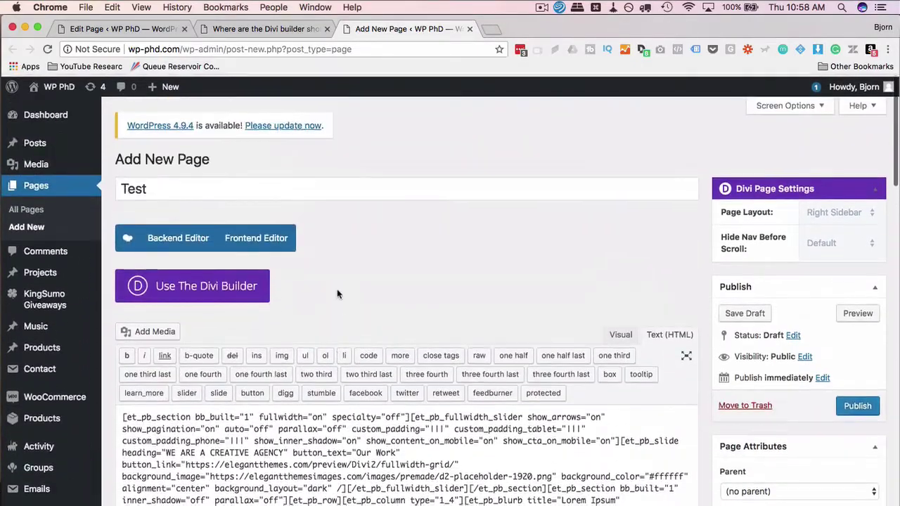
scroll(339, 291, down, 1)
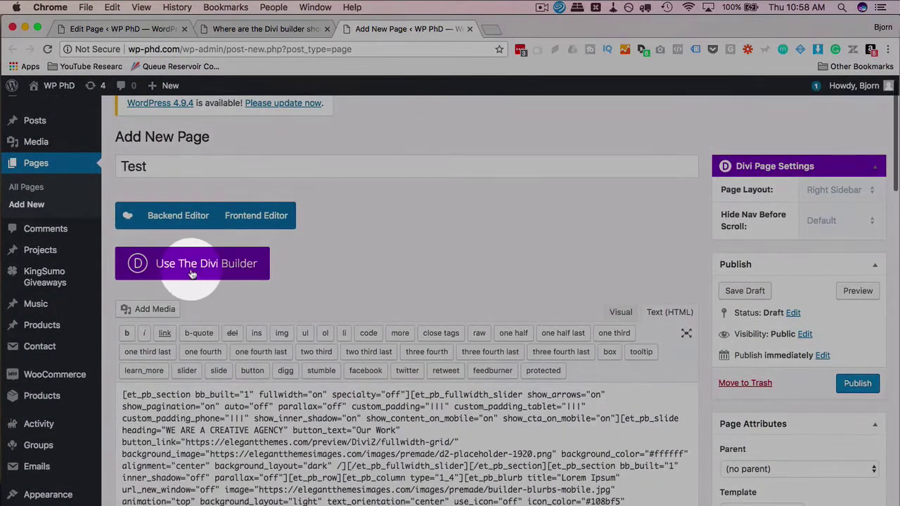
Step: Switch the 'Test' page to the Divi Builder and review the rebuilt layout
click(191, 274)
scroll(211, 429, down, 5)
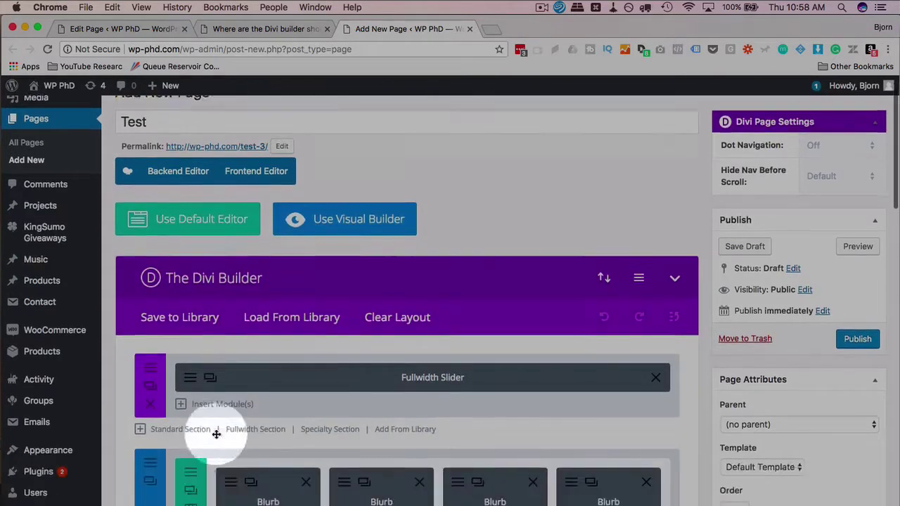
scroll(310, 351, down, 15)
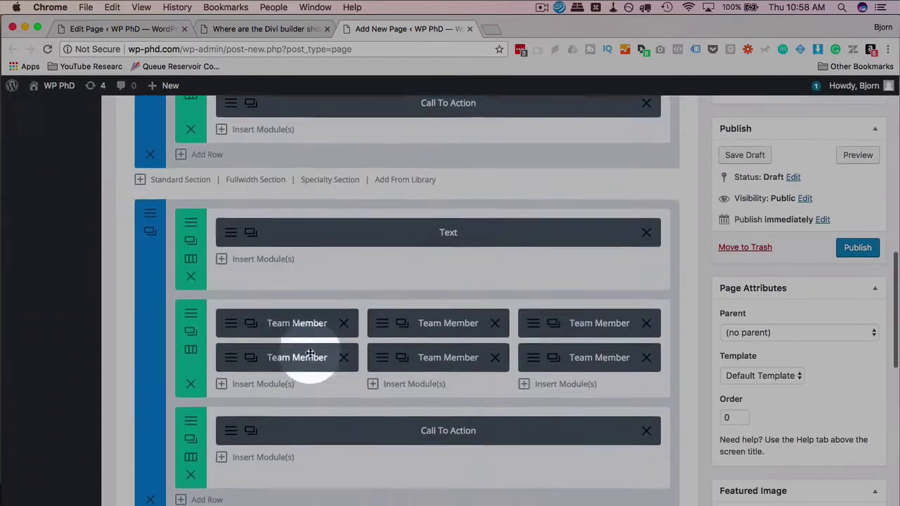
scroll(310, 353, down, 5)
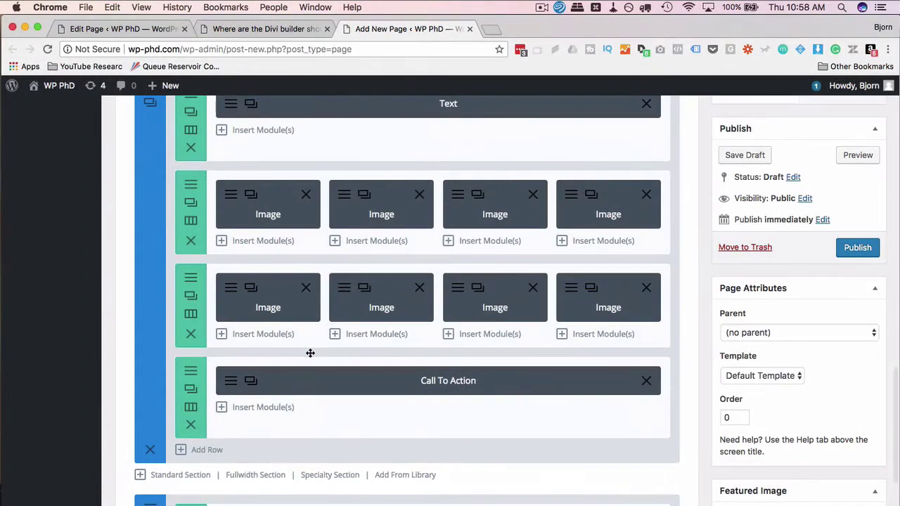